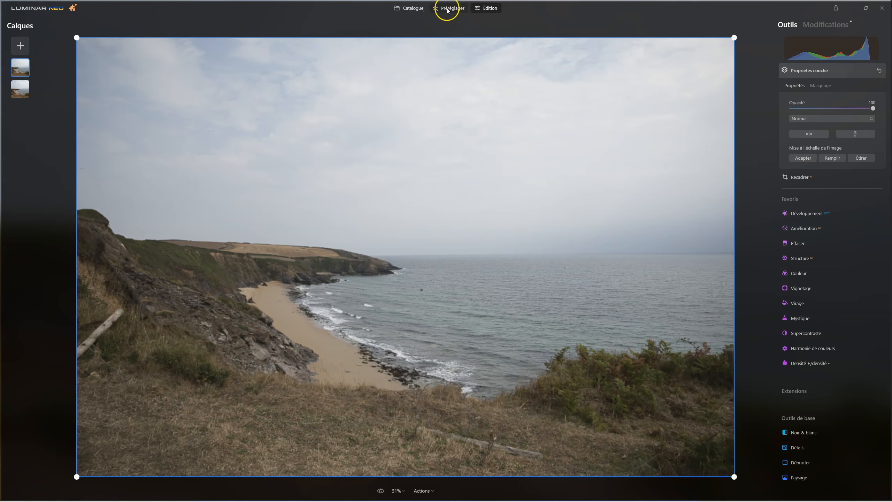
# Step: Apply the Correction rapide preset from the Paysages collection to the coastal photo and compare it with the original
pyautogui.click(448, 11)
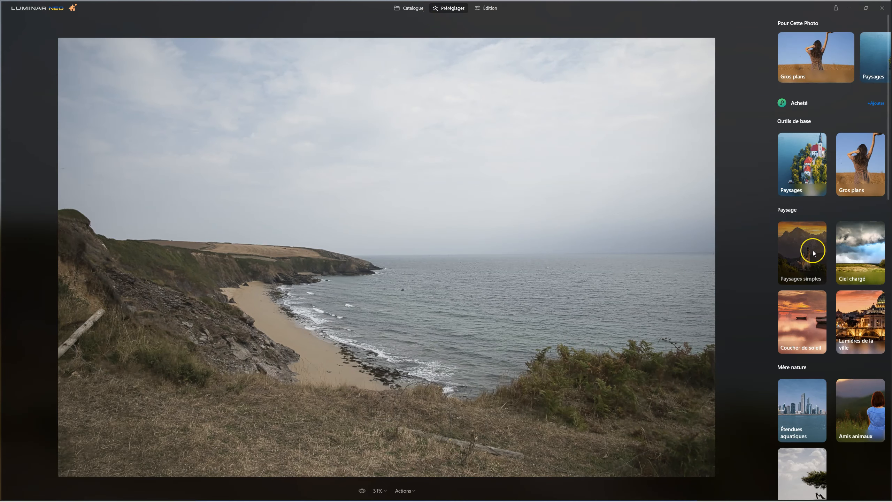
pyautogui.moveTo(882, 58)
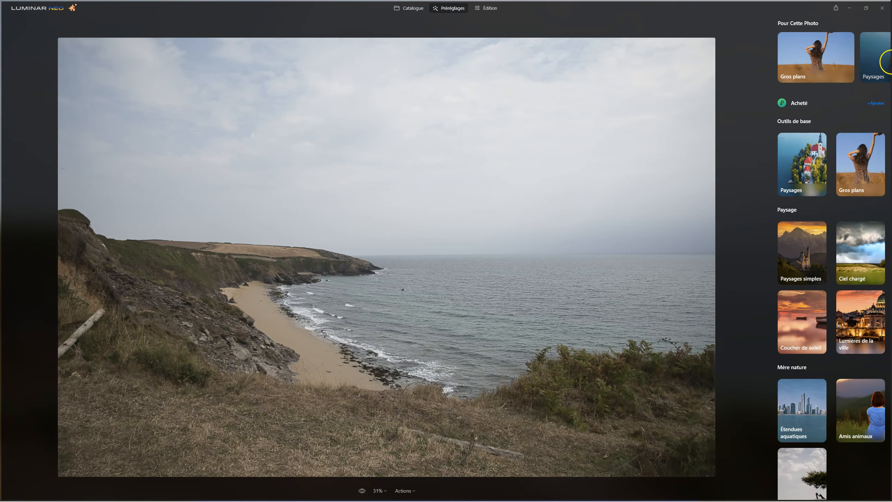
pyautogui.click(883, 59)
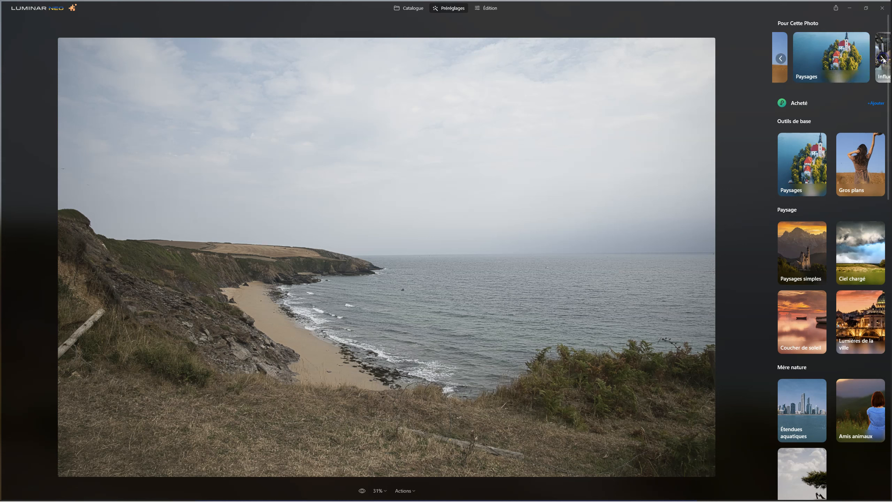
pyautogui.click(845, 77)
pyautogui.click(788, 137)
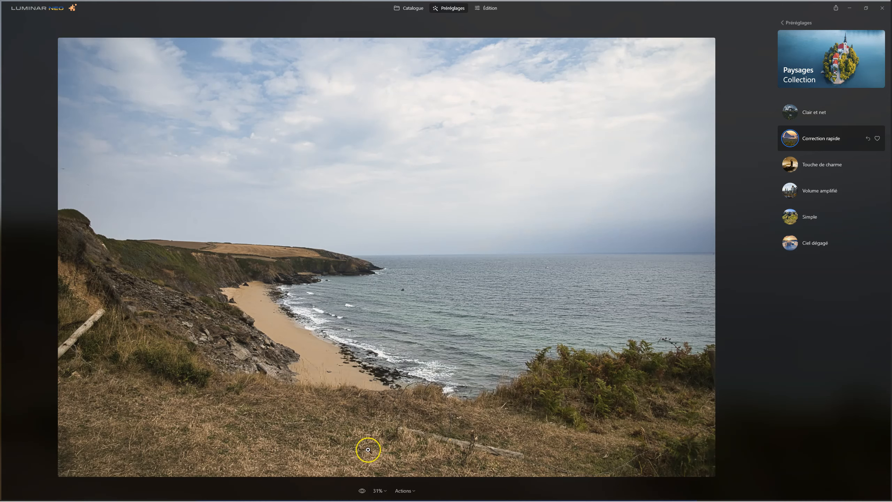
pyautogui.click(361, 491)
# Step: Return to editing and duplicate the photo layer
pyautogui.click(491, 8)
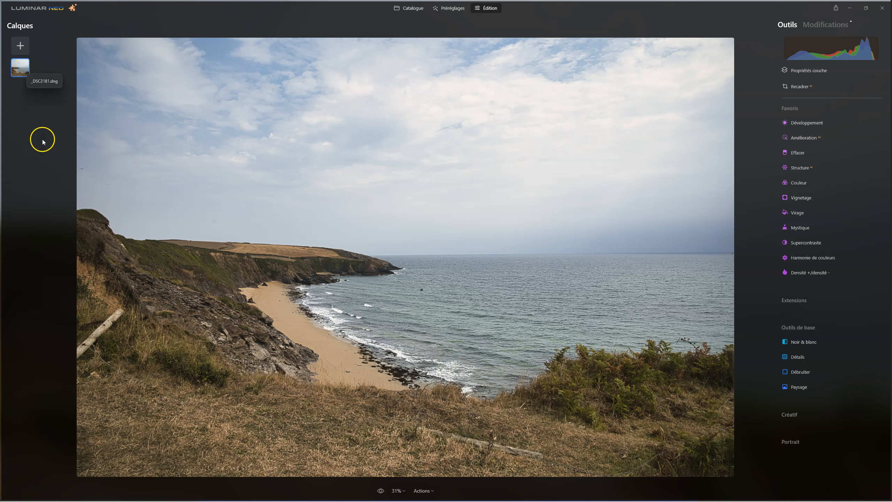
pyautogui.click(823, 70)
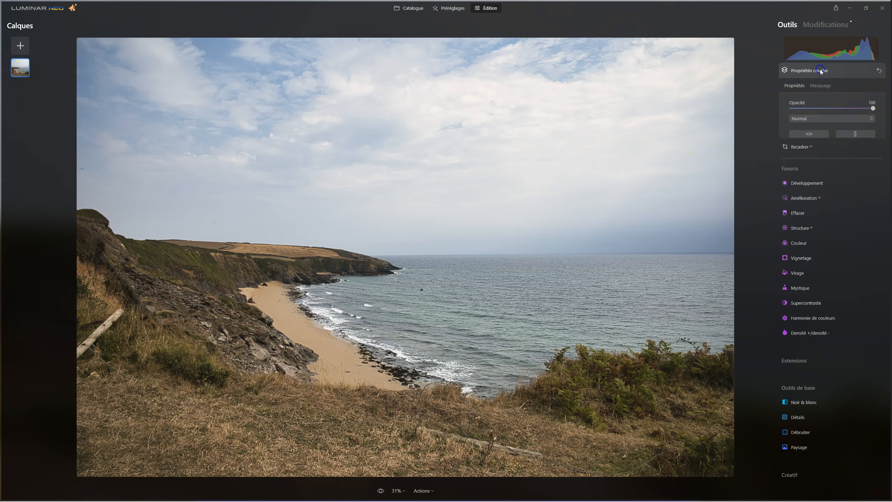
pyautogui.click(796, 78)
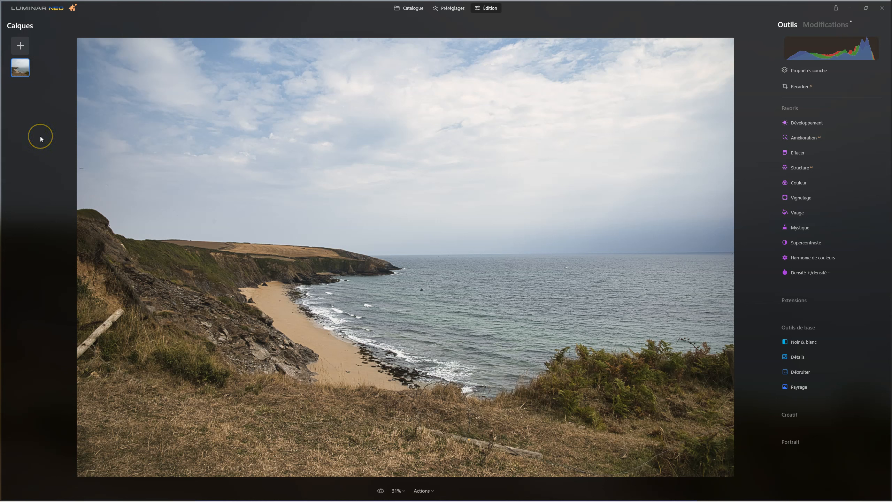
pyautogui.rightClick(20, 67)
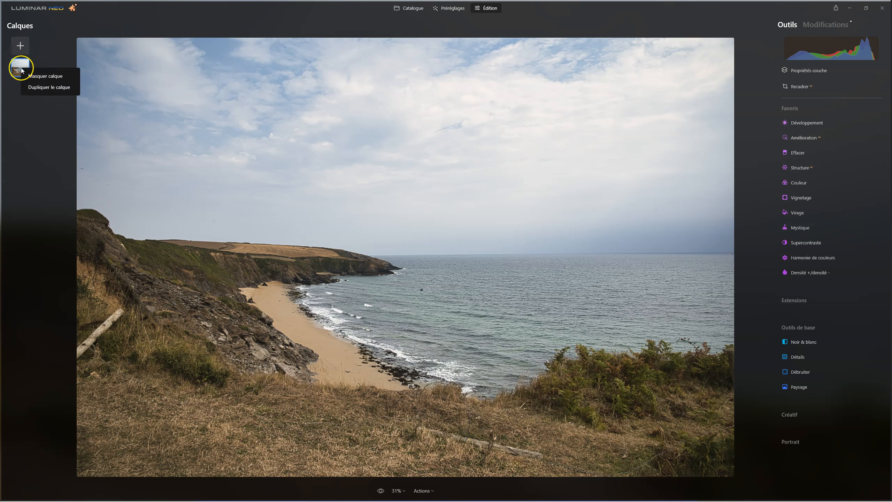
pyautogui.click(35, 88)
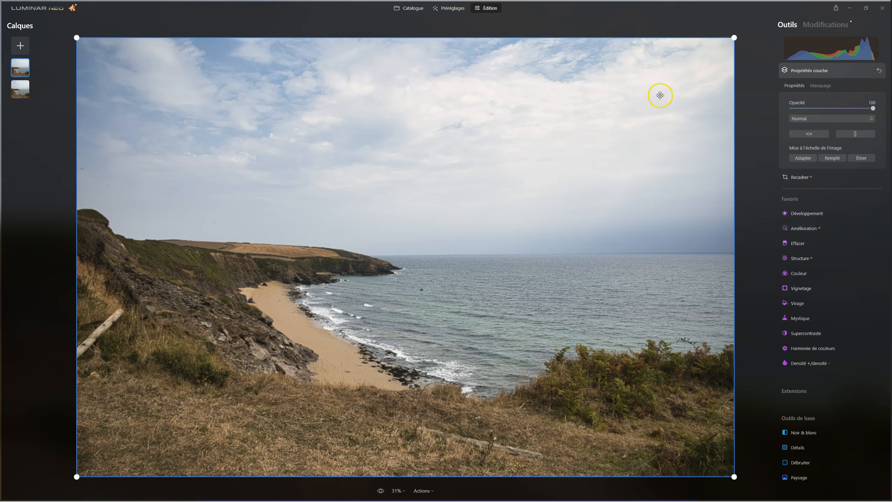
# Step: Remove the Virage, Harmonie de couleurs, Couleur, Paysage and Amélioration adjustments from the duplicated layer
pyautogui.click(842, 28)
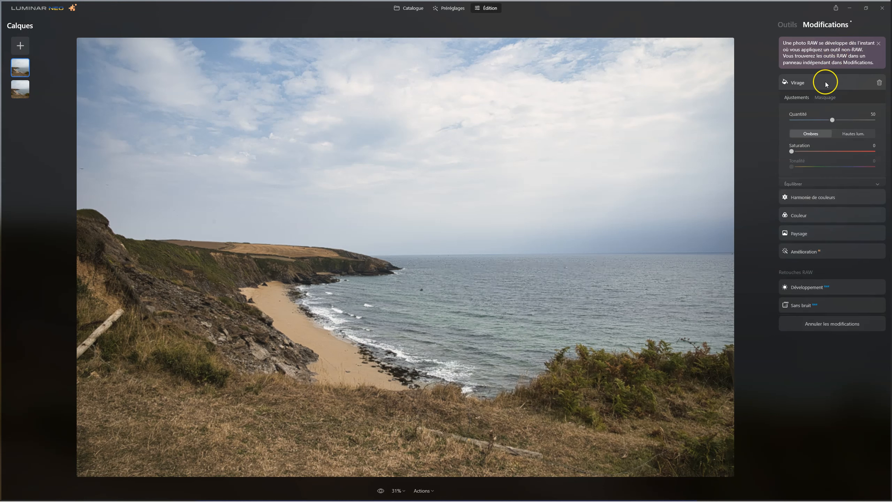
pyautogui.click(881, 82)
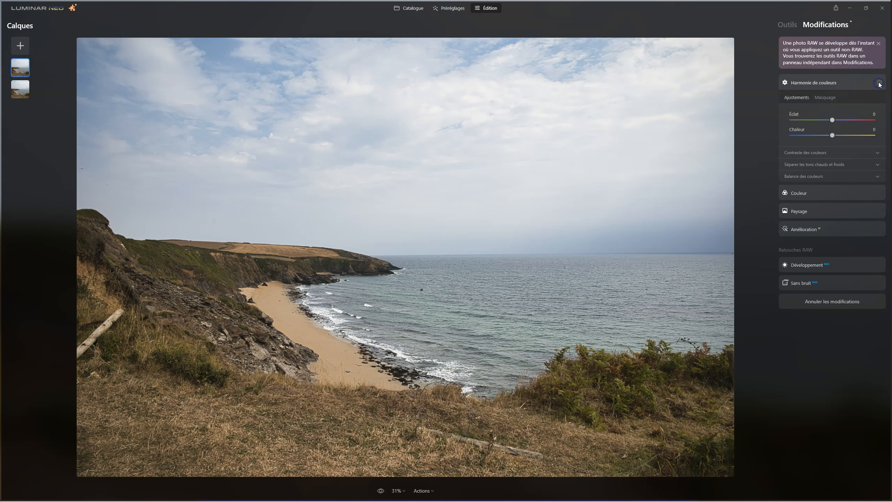
pyautogui.click(880, 83)
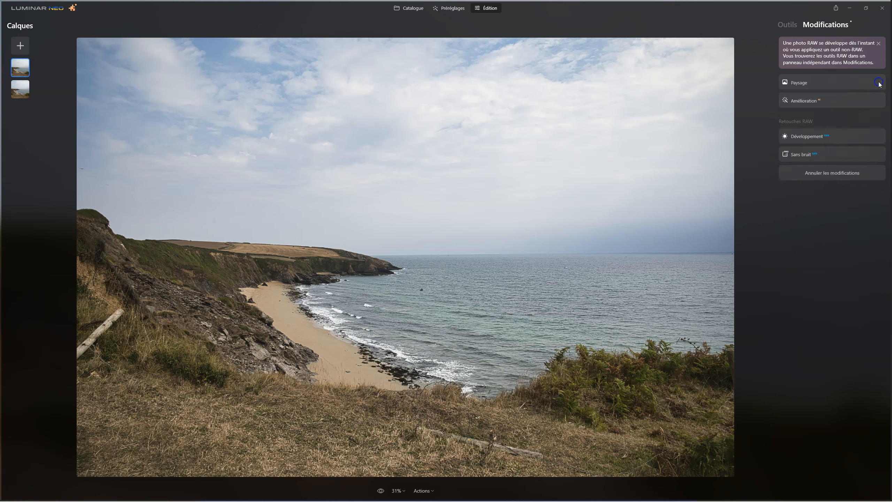
pyautogui.click(880, 83)
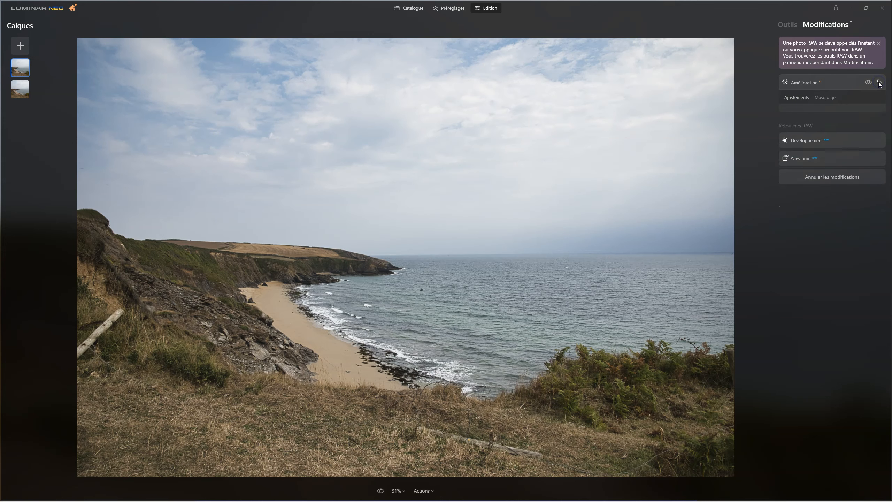
pyautogui.click(880, 82)
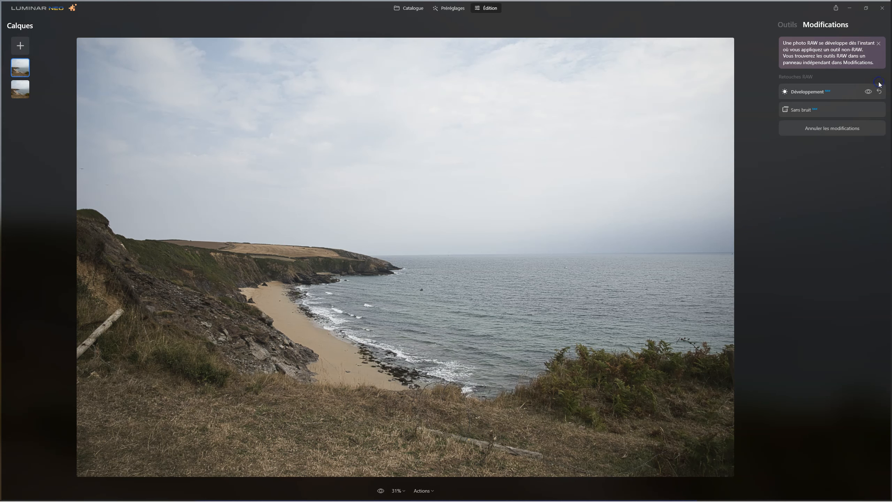
pyautogui.click(880, 85)
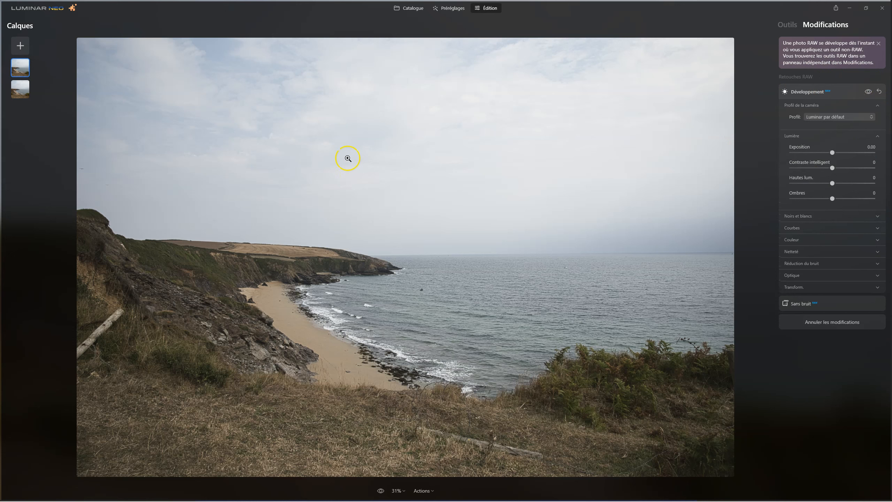
# Step: Move the stripped duplicate layer beneath the original layer carrying the preset adjustments
pyautogui.click(19, 89)
pyautogui.click(20, 90)
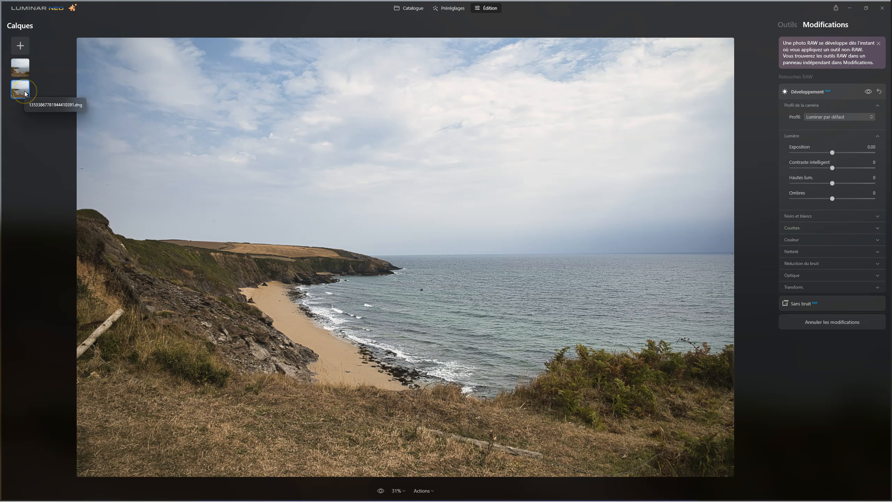
pyautogui.click(23, 67)
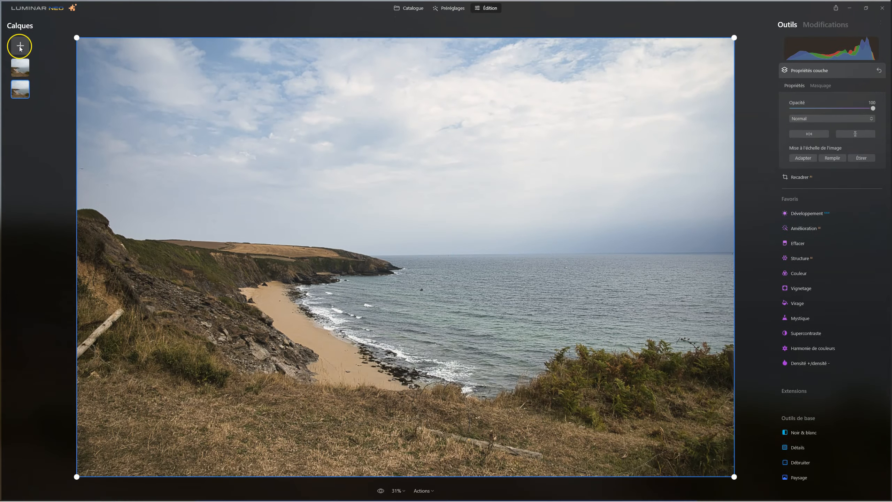
# Step: Compare the two layers by lowering the top layer's opacity to 0 and restoring it to 100
pyautogui.click(20, 67)
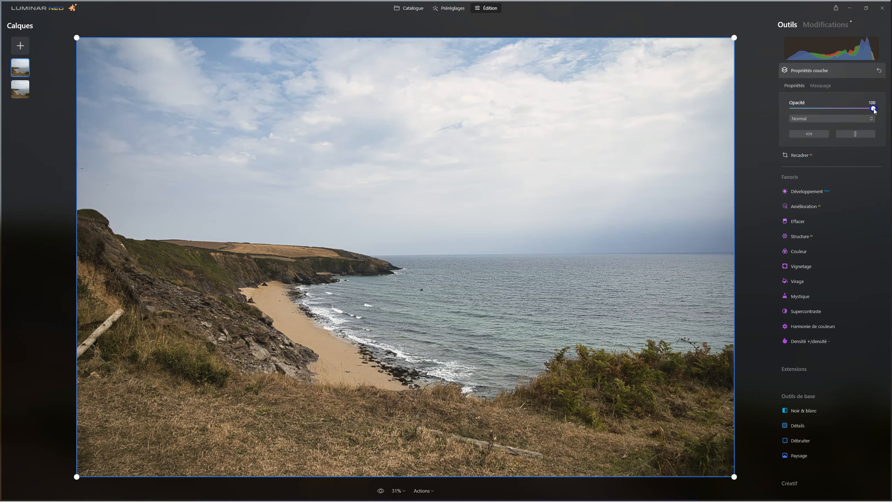
pyautogui.moveTo(862, 109); pyautogui.dragTo(753, 111)
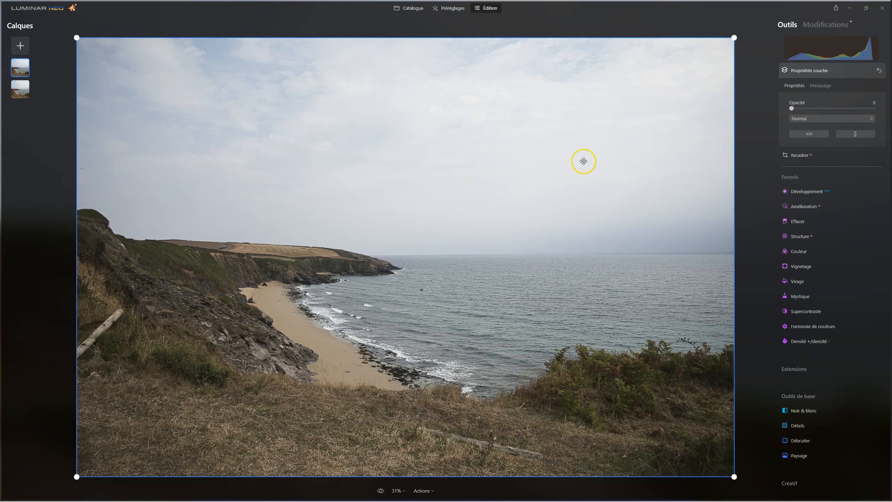
pyautogui.click(848, 106)
pyautogui.moveTo(850, 105); pyautogui.dragTo(891, 103)
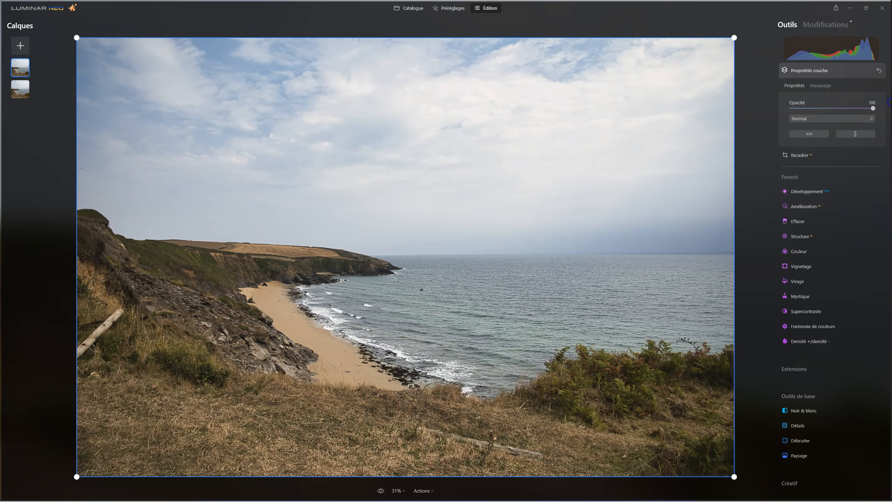
# Step: Check the adjustments on the top layer, hide that layer and select the duplicate beneath it
pyautogui.click(833, 25)
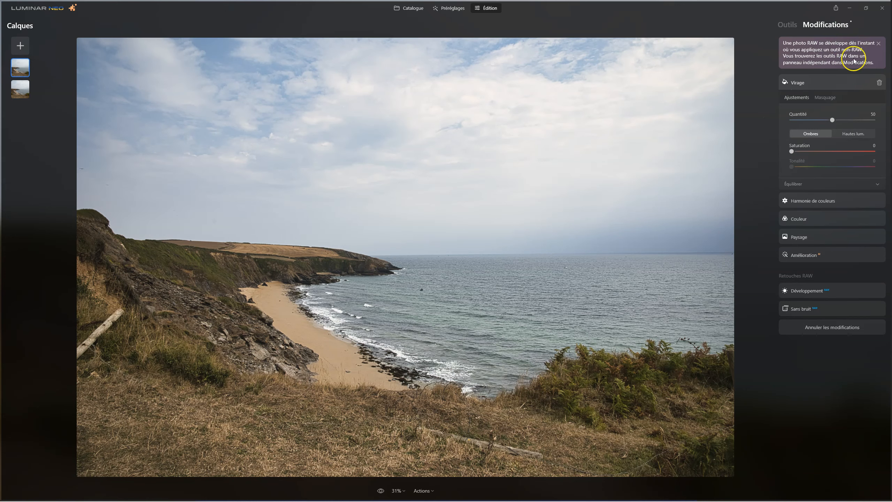
pyautogui.click(787, 26)
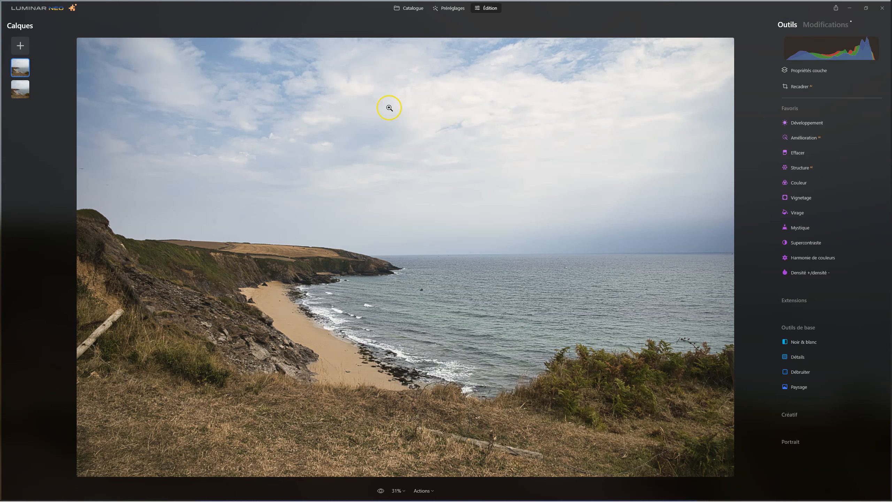
pyautogui.rightClick(19, 70)
pyautogui.click(28, 77)
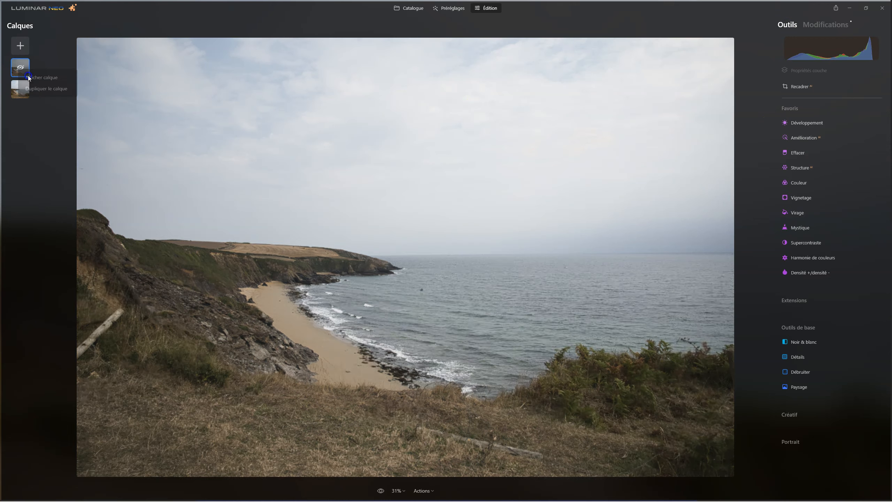
pyautogui.click(28, 88)
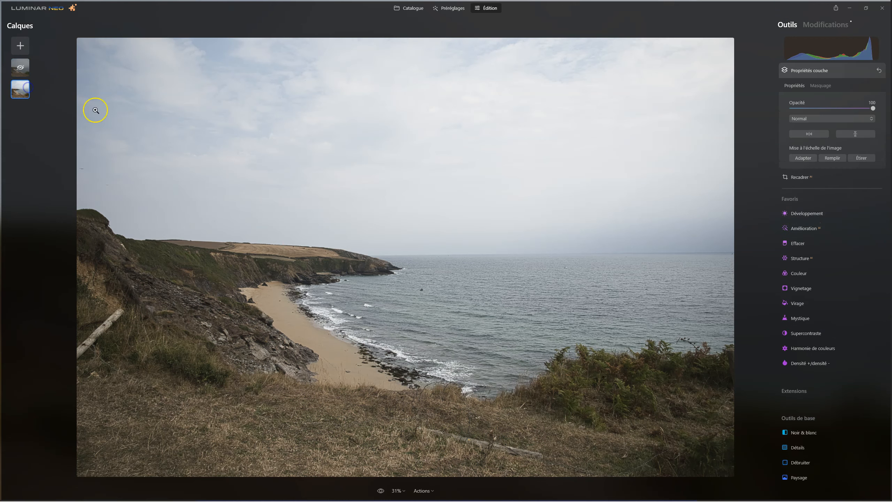
# Step: Enable automatic distortion correction, chromatic aberration correction and Bichromie automatique in the bottom layer's RAW development optics
pyautogui.click(831, 25)
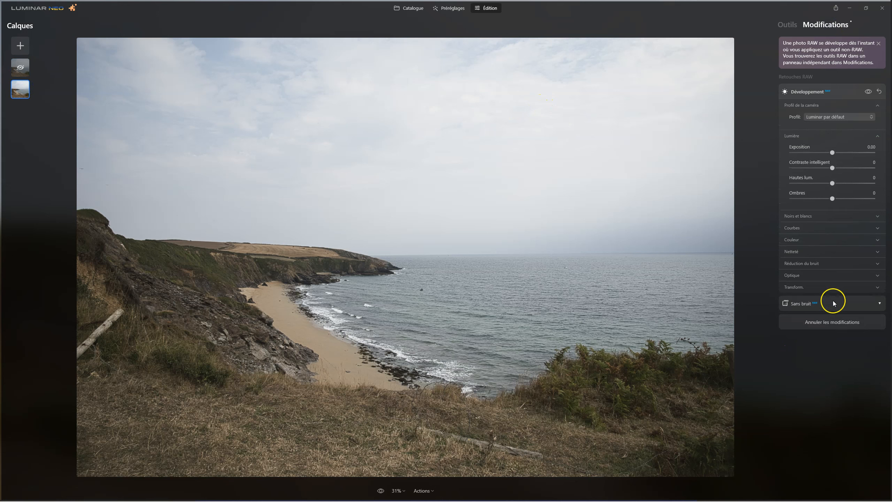
pyautogui.click(796, 275)
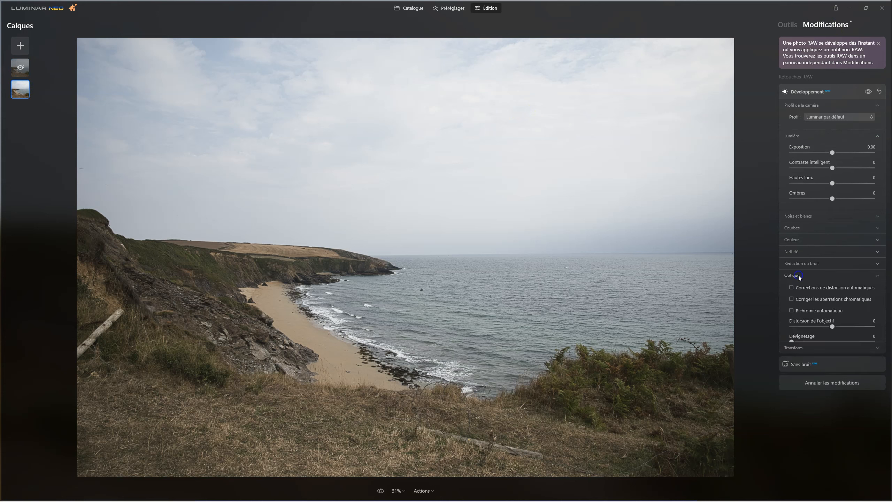
pyautogui.click(792, 288)
pyautogui.click(792, 298)
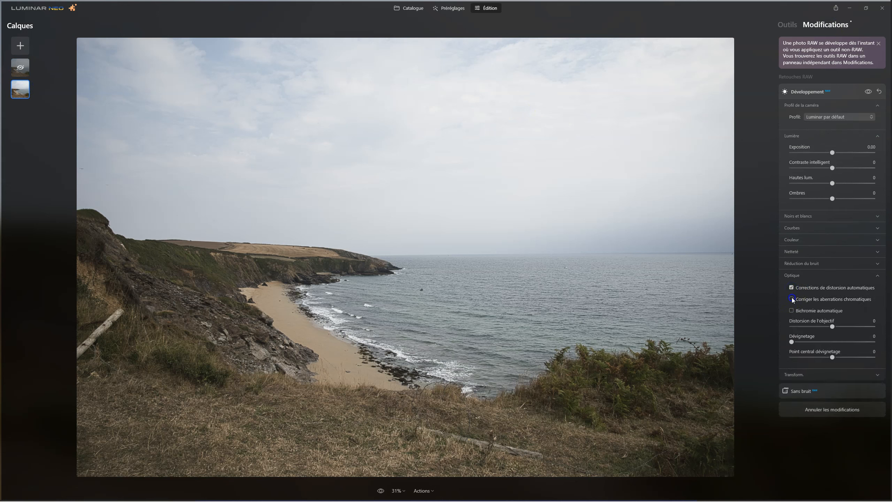
pyautogui.click(791, 310)
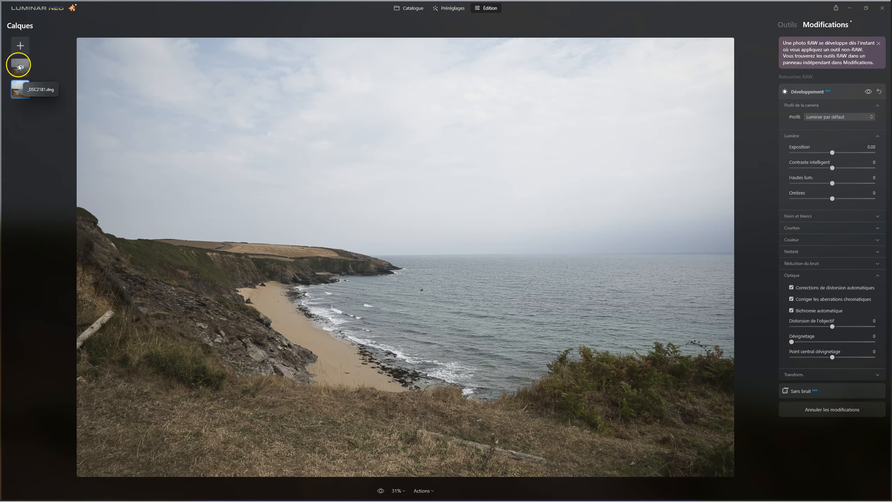
# Step: Show the top layer again and enable its distortion, chromatic aberration and Bichromie automatique optical corrections
pyautogui.click(19, 67)
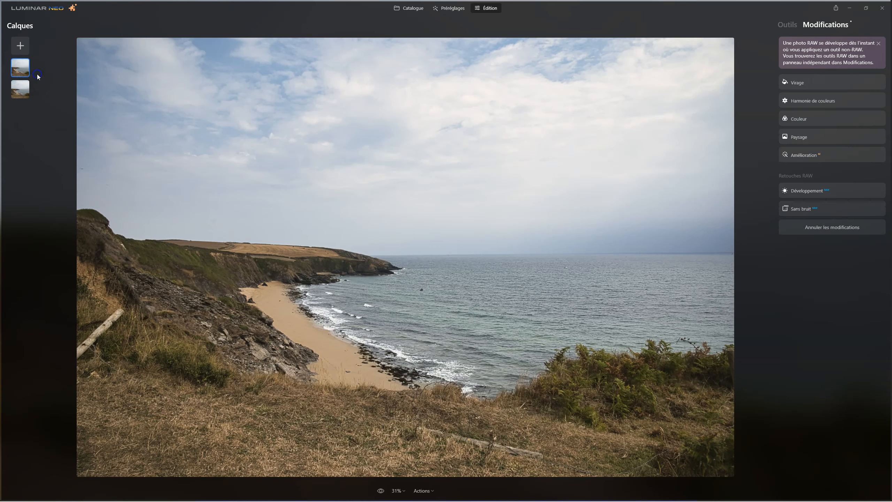
pyautogui.click(815, 191)
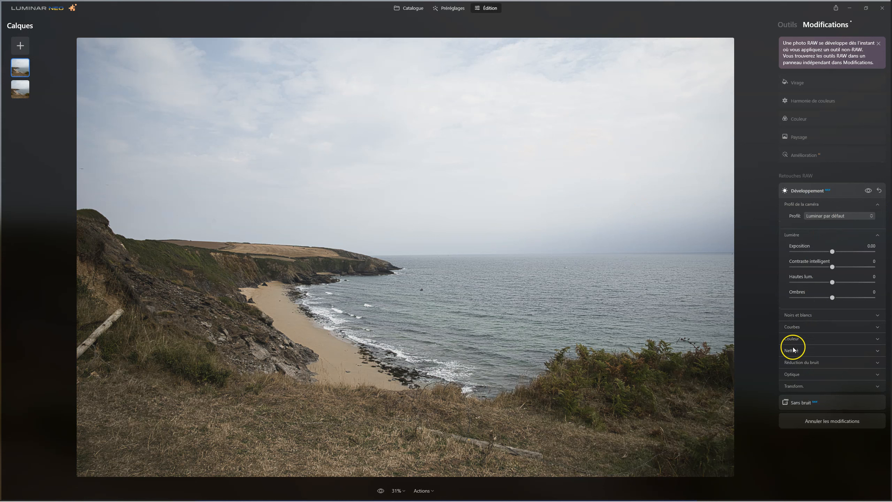
pyautogui.click(796, 373)
pyautogui.click(793, 381)
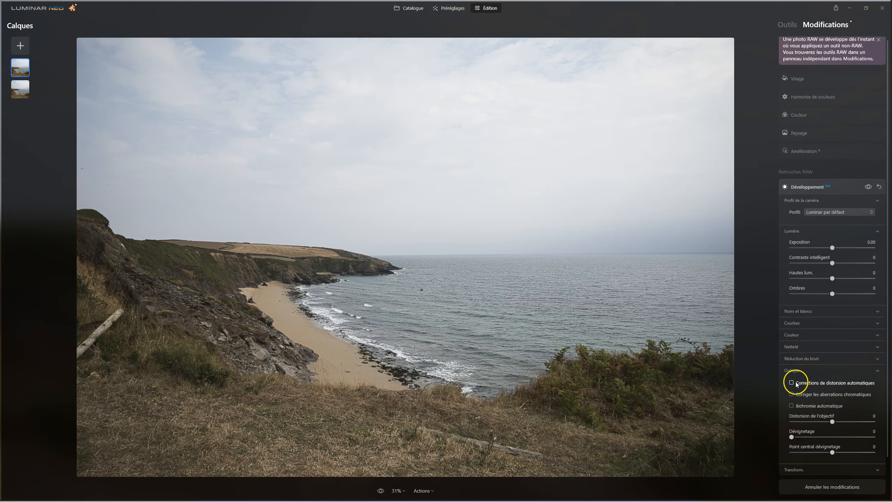
pyautogui.click(796, 392)
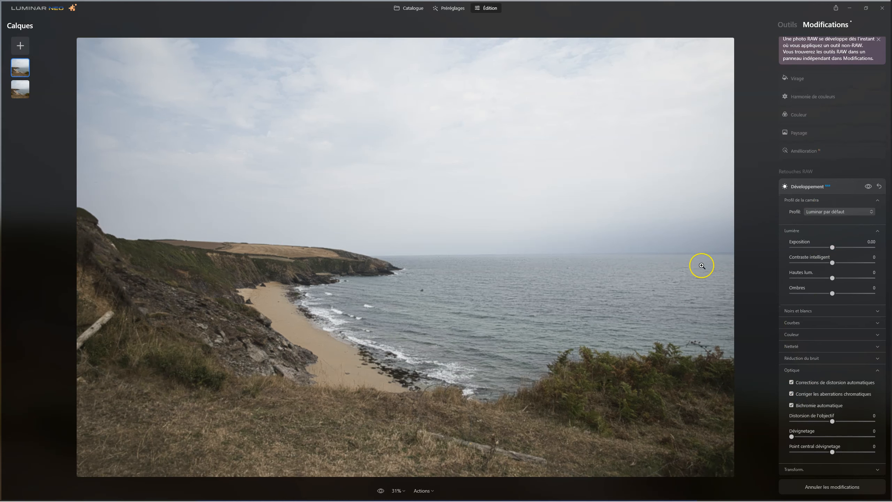
# Step: Compare the optically corrected layers by lowering the top layer's opacity and restoring it to 100
pyautogui.click(809, 188)
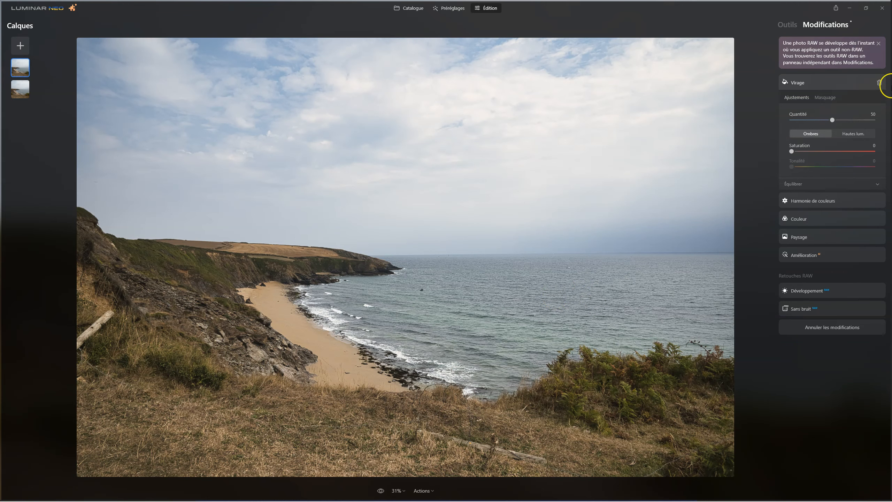
pyautogui.click(794, 26)
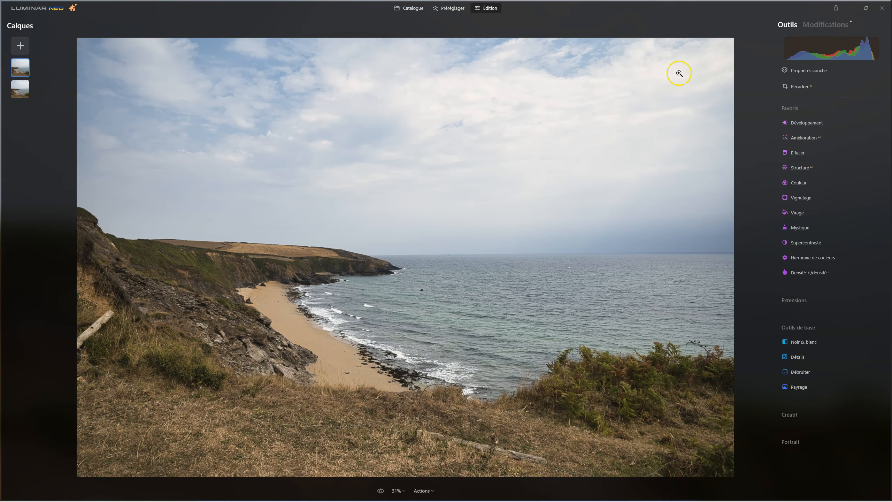
pyautogui.click(805, 70)
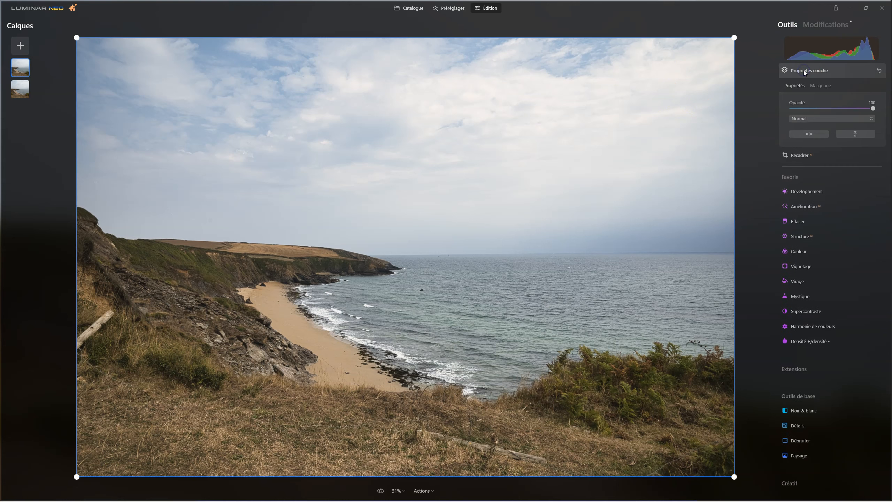
pyautogui.moveTo(873, 109)
pyautogui.mouseDown()
pyautogui.moveTo(745, 105)
pyautogui.moveTo(874, 108)
pyautogui.mouseUp()
pyautogui.click(792, 108)
pyautogui.click(884, 102)
pyautogui.click(882, 98)
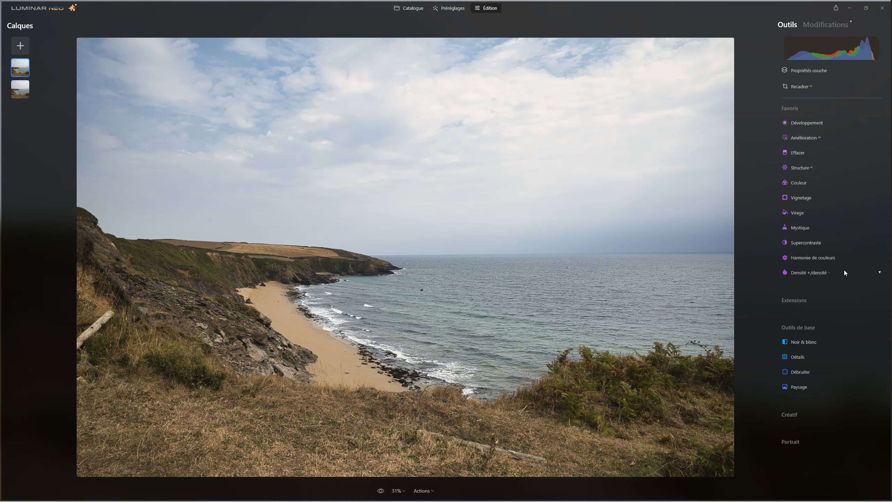
# Step: In the top layer's Harmonie de couleurs, set Éclat to 18 and shift the shadows' Jaune-Bleu balance toward blue
pyautogui.click(840, 260)
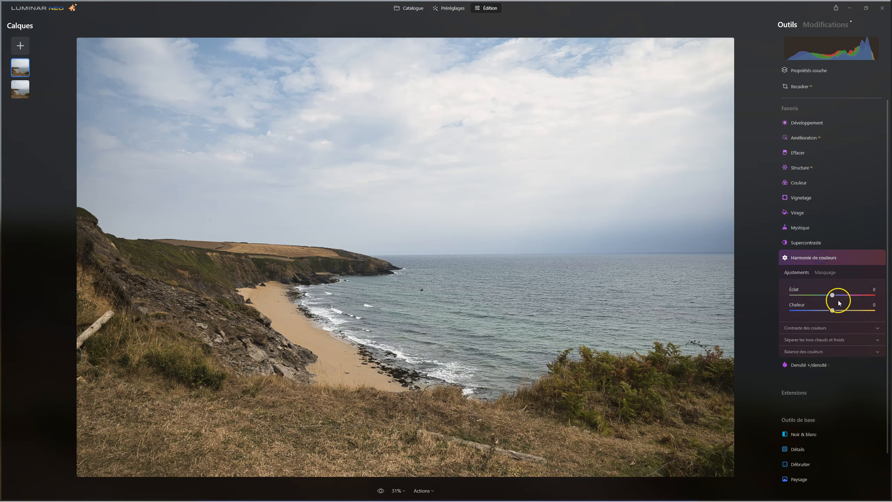
pyautogui.moveTo(833, 295); pyautogui.dragTo(840, 296)
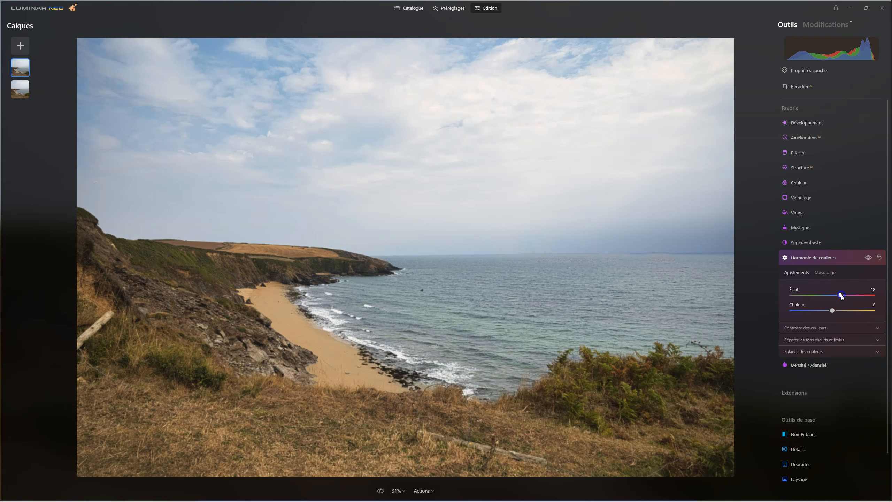
pyautogui.click(812, 351)
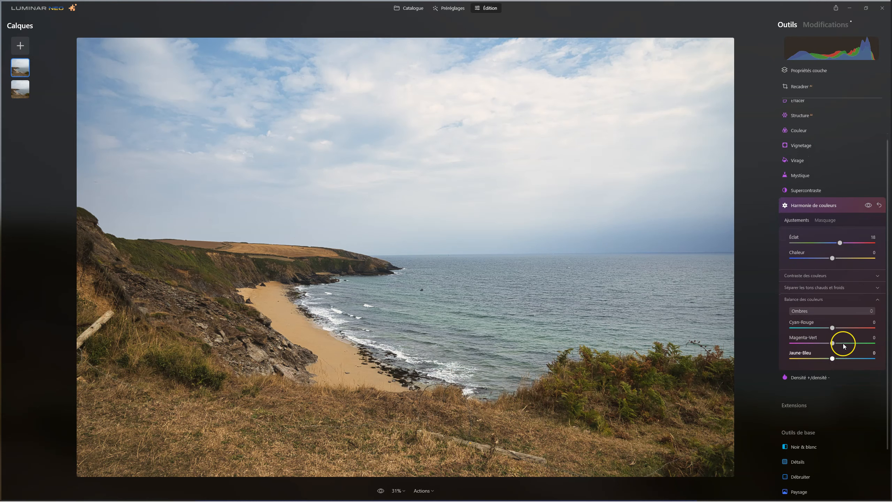
pyautogui.moveTo(833, 358)
pyautogui.mouseDown()
pyautogui.moveTo(843, 358)
pyautogui.moveTo(830, 343)
pyautogui.moveTo(832, 327)
pyautogui.moveTo(832, 359)
pyautogui.moveTo(841, 358)
pyautogui.mouseUp()
# Step: Set the highlights' color balance to Cyan-Rouge 4, Magenta-Vert 5 and Jaune-Bleu 12
pyautogui.click(820, 310)
pyautogui.click(818, 344)
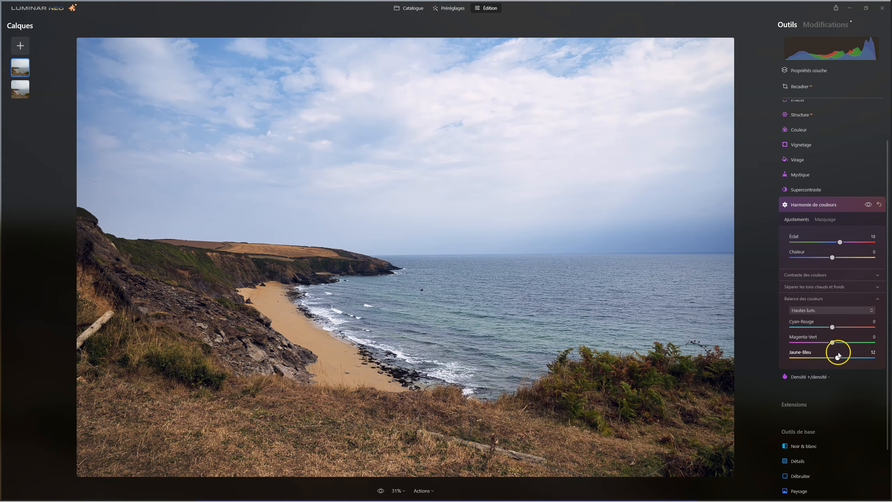
pyautogui.moveTo(833, 343); pyautogui.dragTo(835, 331)
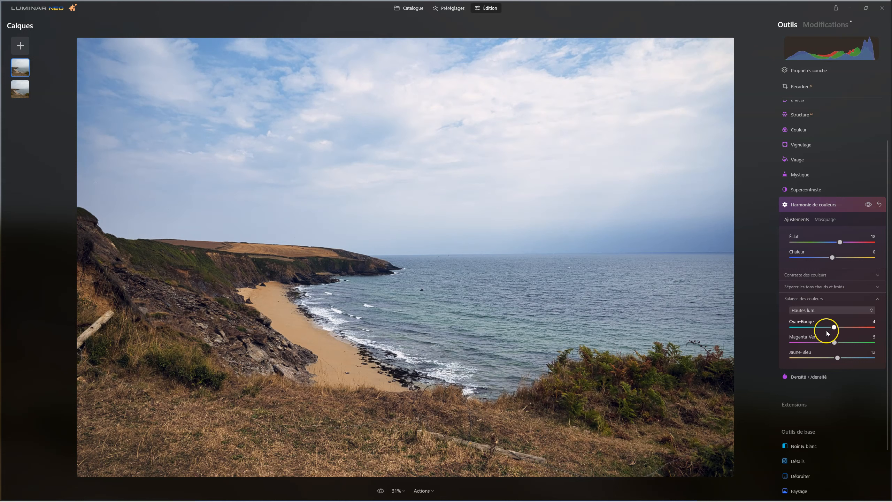
# Step: In the Couleur adjustments, set Saturation to -28 and Vibrance to 13, and lower the HSL luminance of Bleu to -20
pyautogui.click(802, 130)
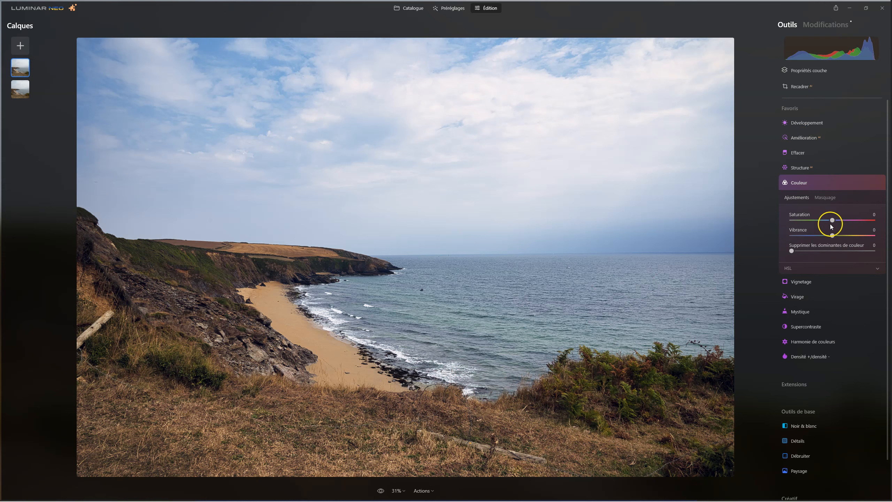
pyautogui.moveTo(832, 220)
pyautogui.mouseDown()
pyautogui.moveTo(820, 220)
pyautogui.moveTo(838, 235)
pyautogui.mouseUp()
pyautogui.click(784, 270)
pyautogui.click(792, 267)
pyautogui.click(832, 271)
pyautogui.click(826, 304)
pyautogui.moveTo(829, 370); pyautogui.dragTo(825, 367)
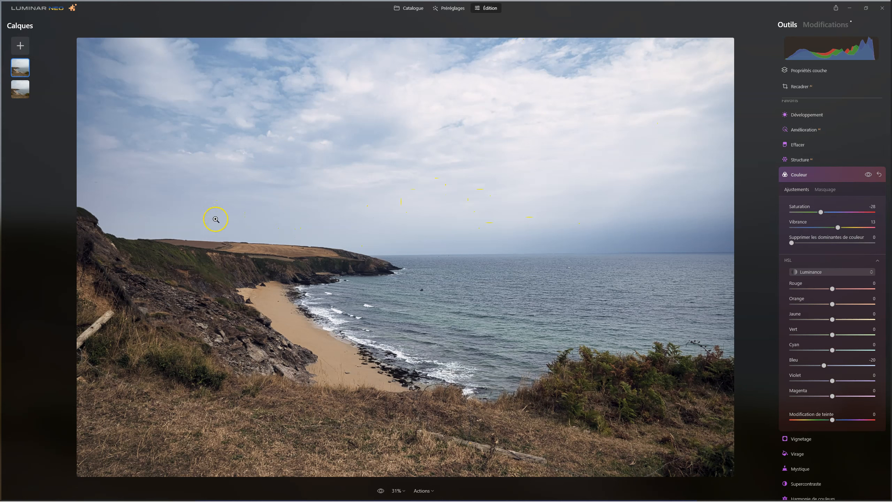
pyautogui.click(799, 174)
pyautogui.click(793, 168)
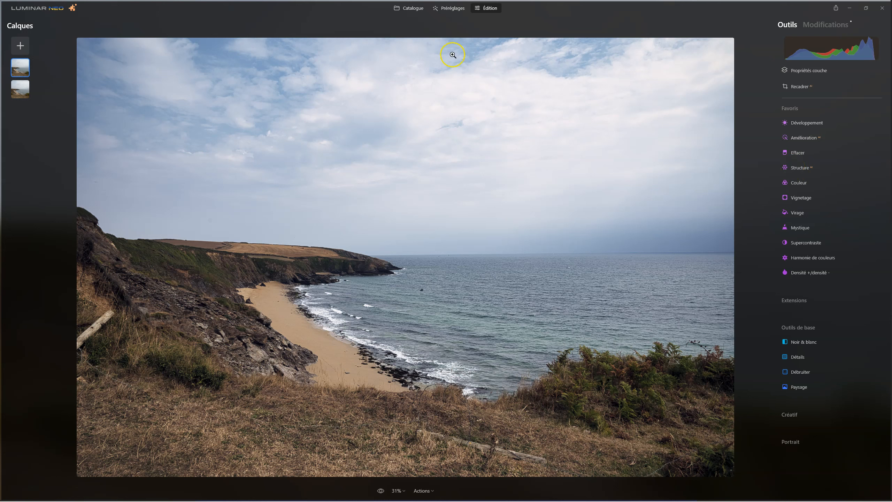
# Step: Check the effect of the color edits by varying the top layer's opacity and returning it to 100
pyautogui.click(159, 149)
pyautogui.click(829, 70)
pyautogui.moveTo(874, 108); pyautogui.dragTo(889, 92)
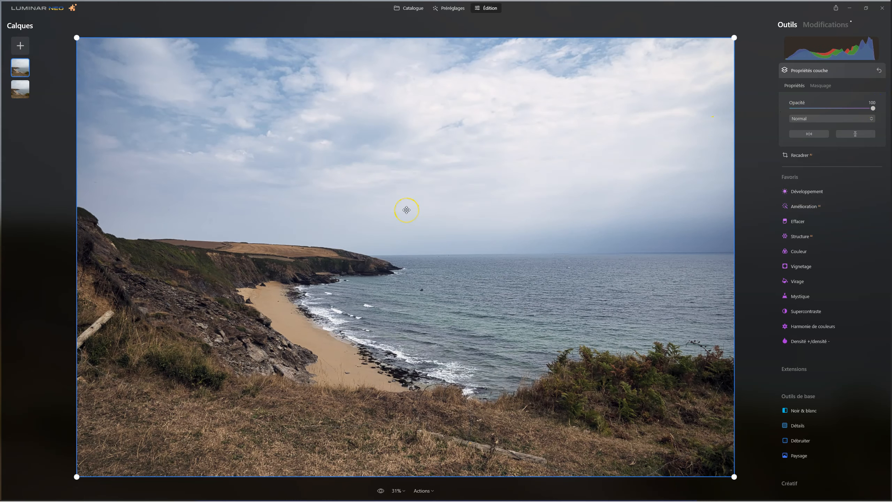